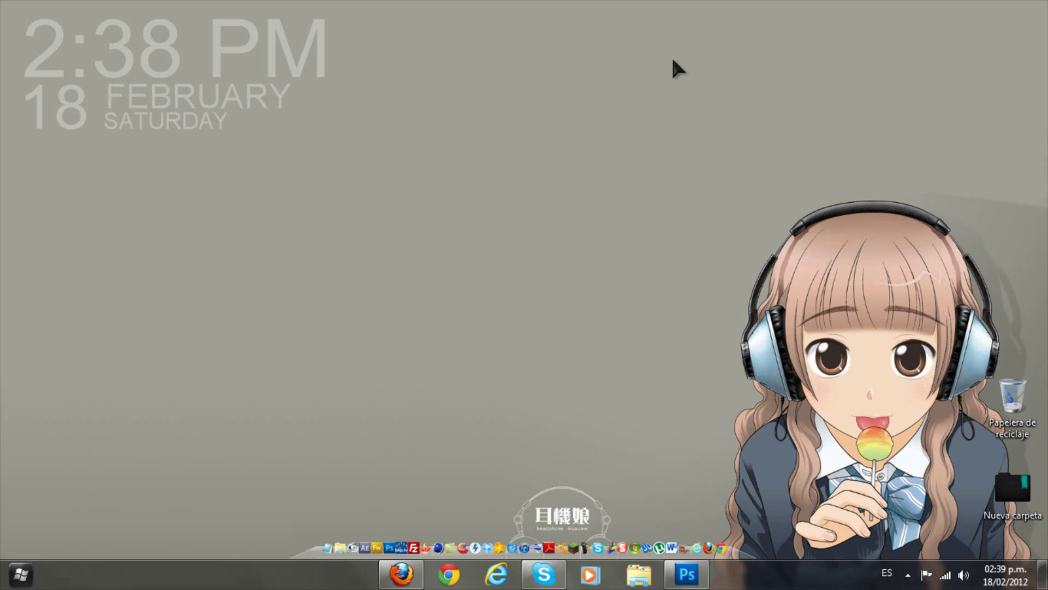
Step: Bring back the hosting website and scroll down and up through it
click(403, 574)
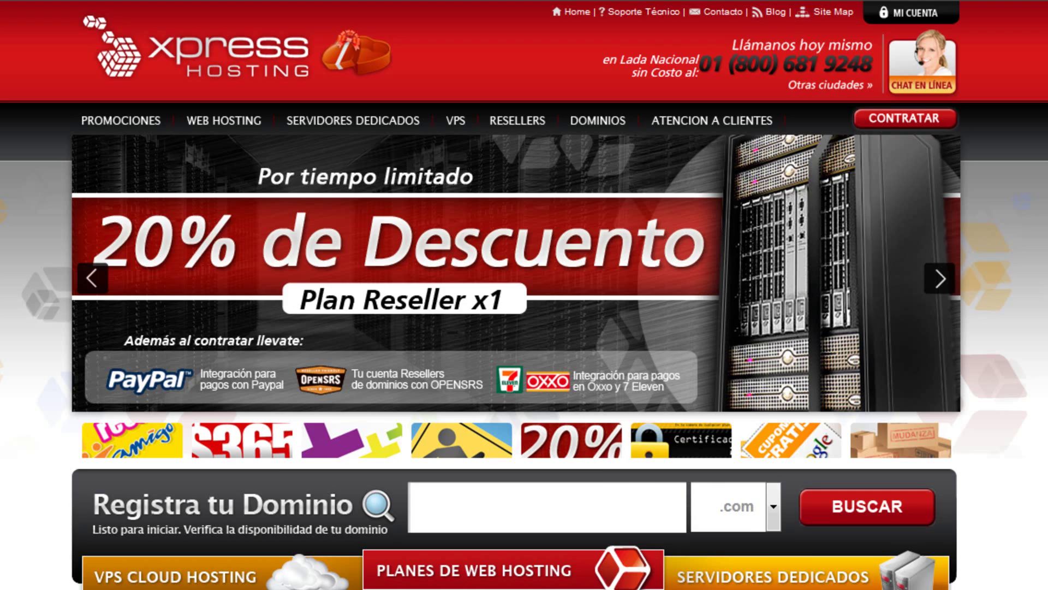
scroll(525, 295, down, 5)
scroll(524, 295, down, 2)
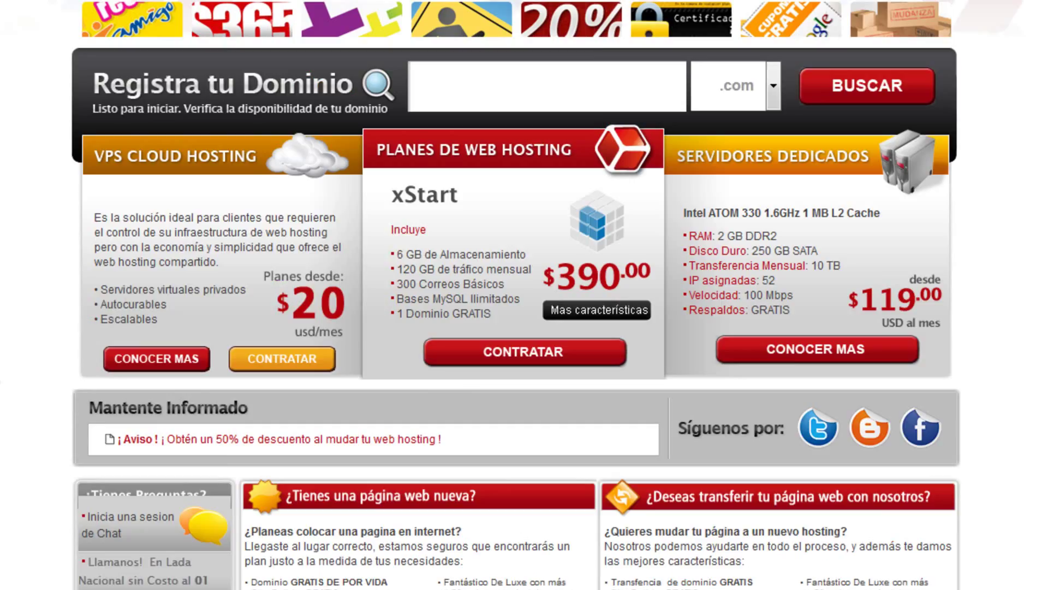
scroll(524, 294, up, 3)
scroll(524, 295, up, 4)
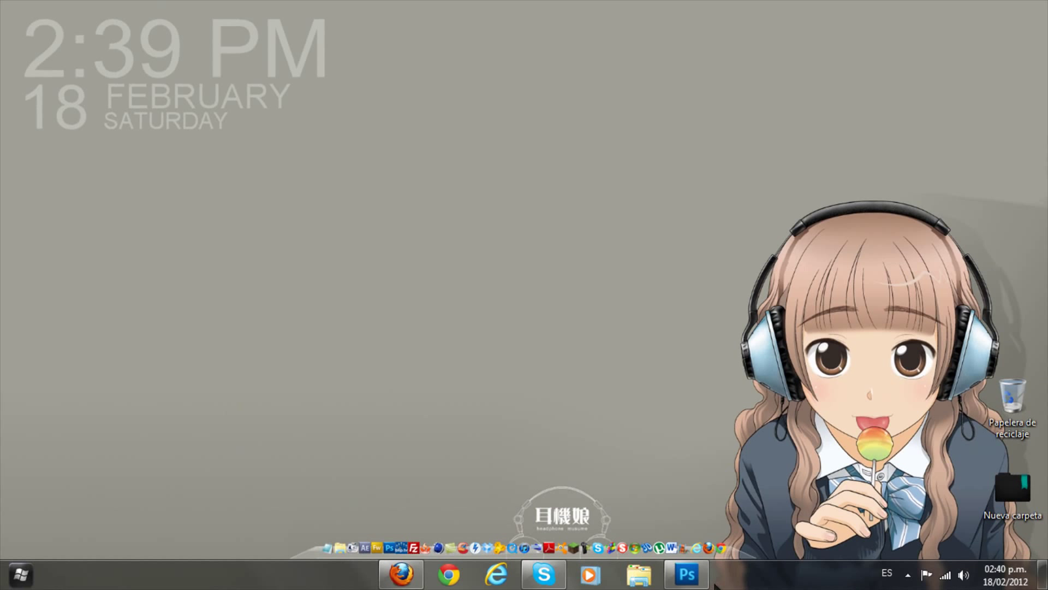
Step: Shift the picture filling the Luis text, then the fill of the ejmeplo text
mouse_move(687, 574)
click(703, 583)
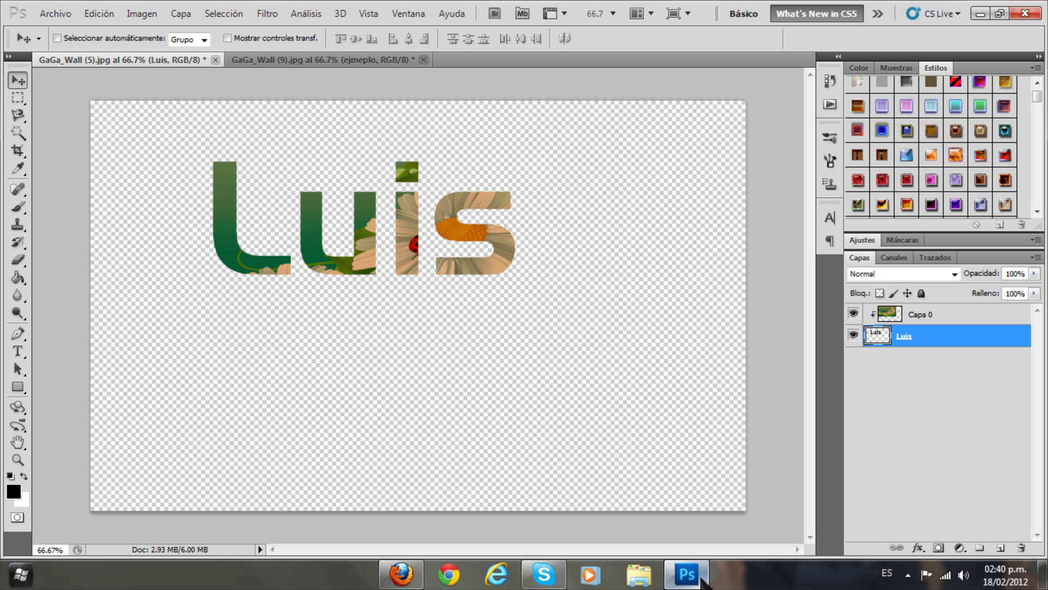
mouse_move(298, 247)
mouse_down()
mouse_move(338, 280)
mouse_move(379, 345)
mouse_move(392, 284)
mouse_up()
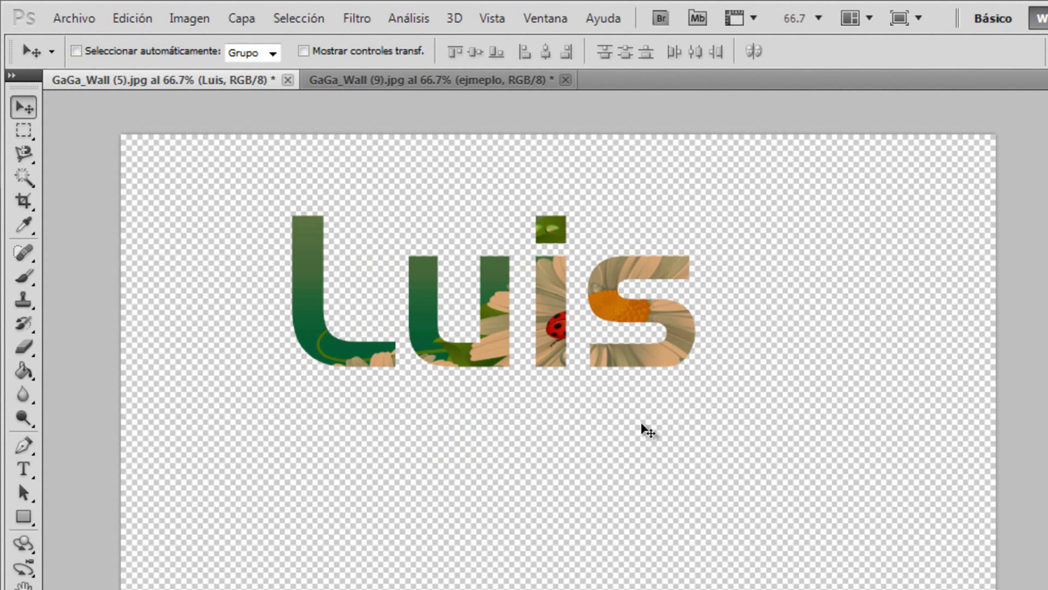
mouse_move(580, 297)
mouse_down()
mouse_move(607, 324)
mouse_move(410, 306)
mouse_up()
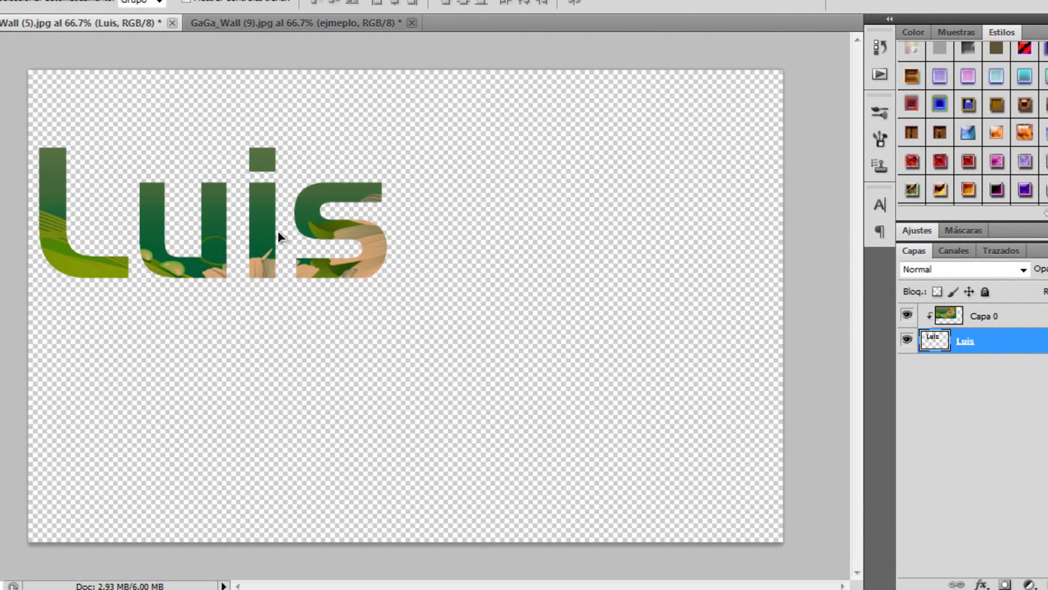
drag(410, 299, 311, 225)
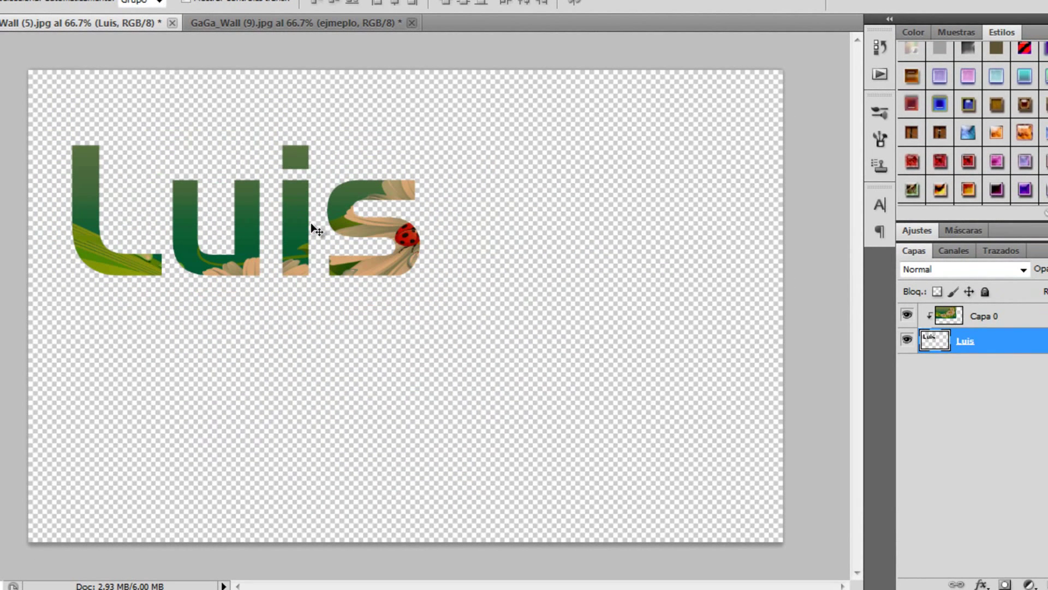
click(295, 22)
mouse_move(425, 325)
mouse_down()
mouse_move(335, 261)
mouse_move(360, 218)
mouse_move(368, 307)
mouse_up()
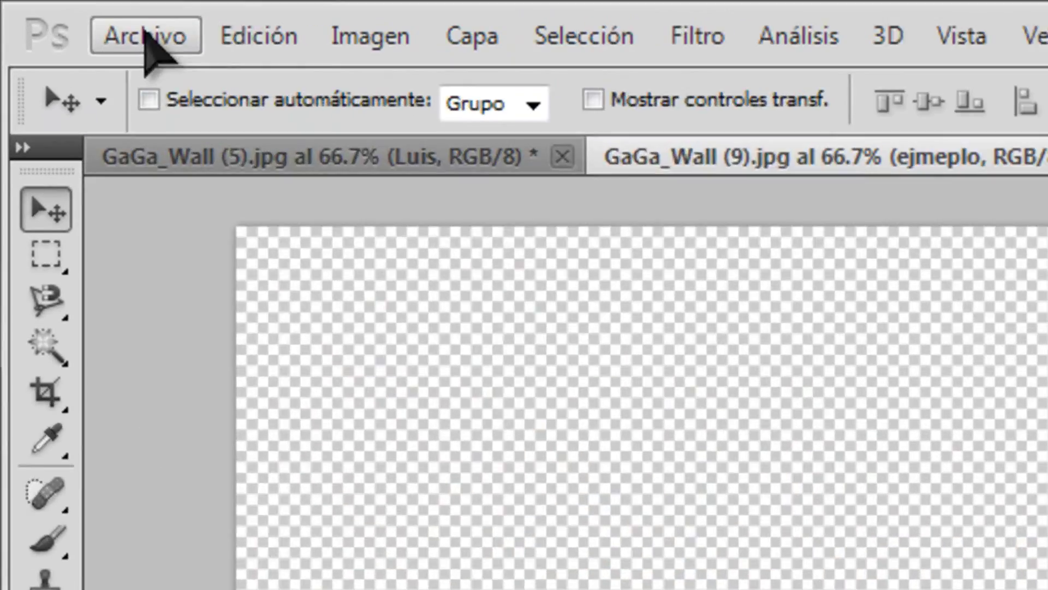
Step: Open the rainbow wallpaper GaGa_Wall (30).jpg and fit it to the window
click(147, 41)
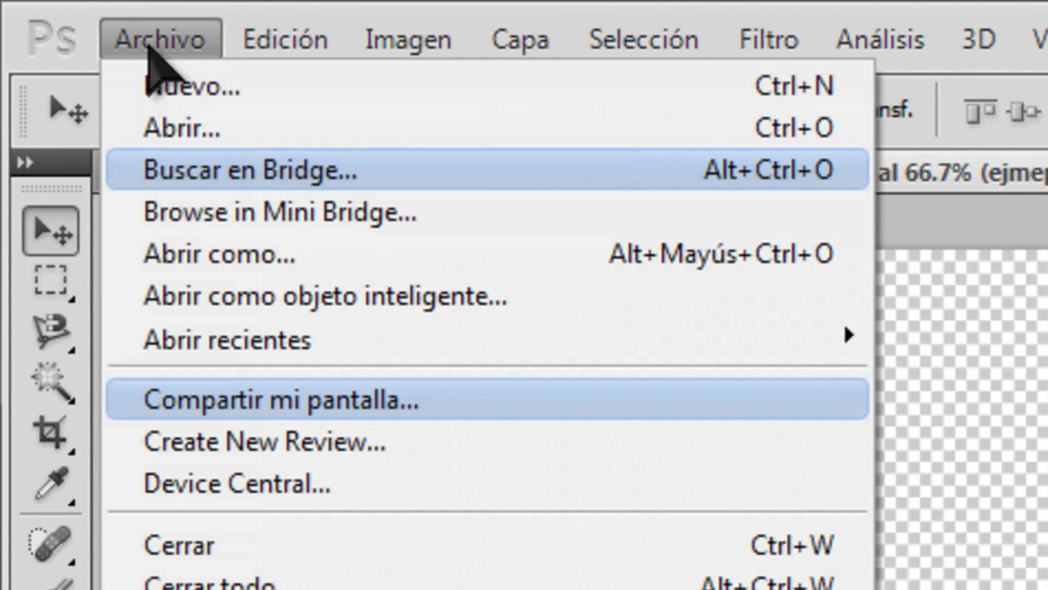
click(192, 115)
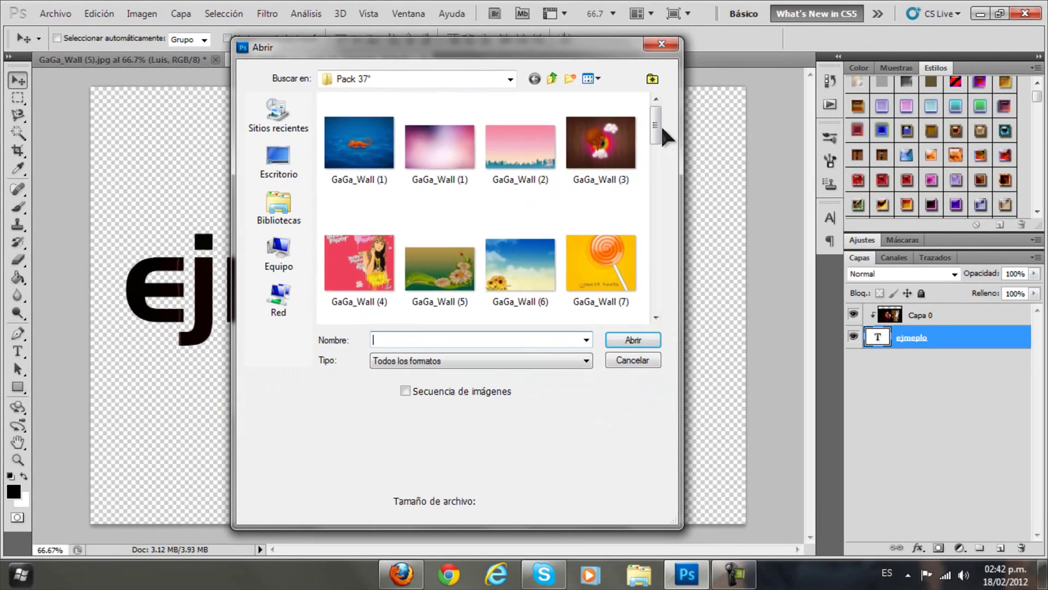
mouse_move(664, 132)
mouse_down()
mouse_move(682, 240)
mouse_move(657, 253)
mouse_up()
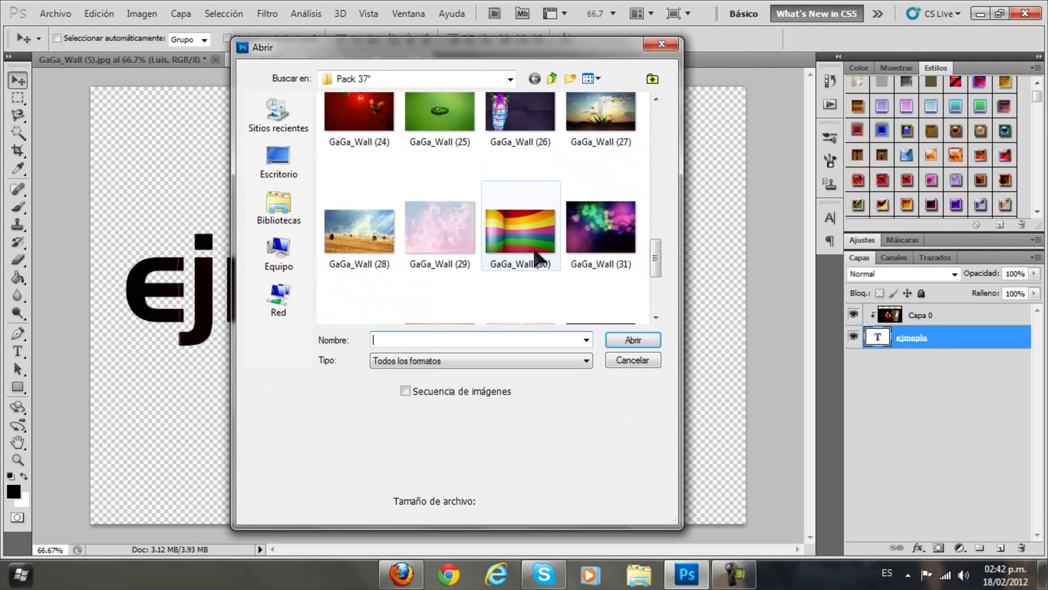
double_click(538, 251)
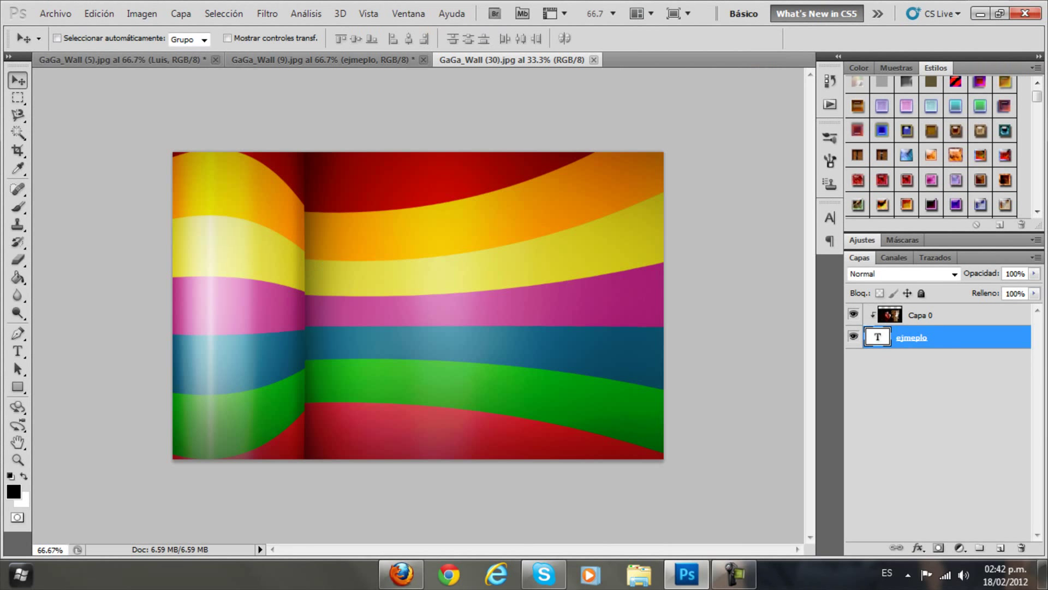
click(17, 459)
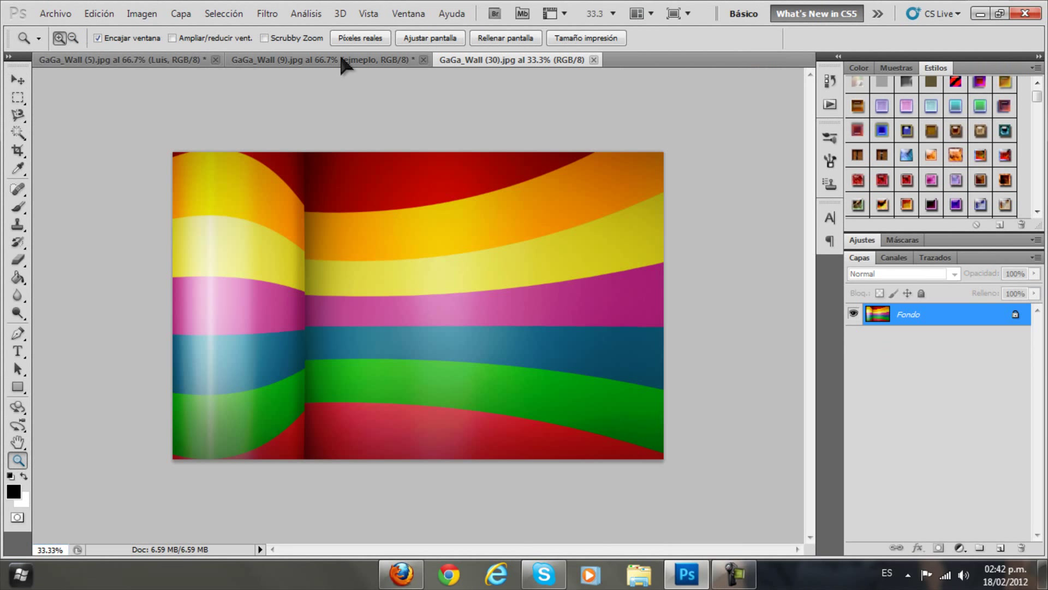
click(410, 38)
click(18, 351)
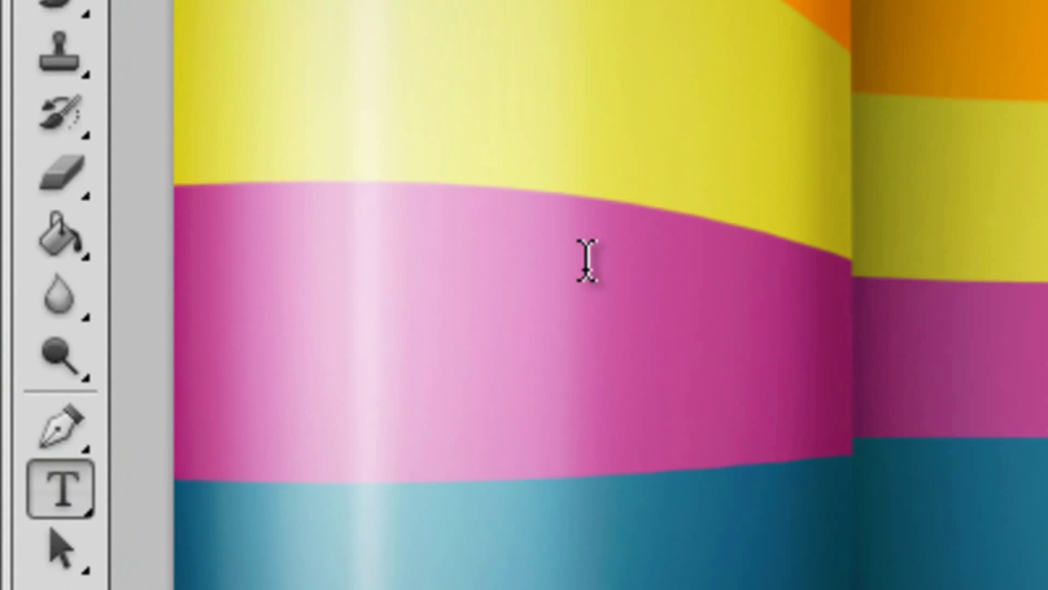
Step: Add the text 'Snake' on a new layer over the wallpaper
click(304, 241)
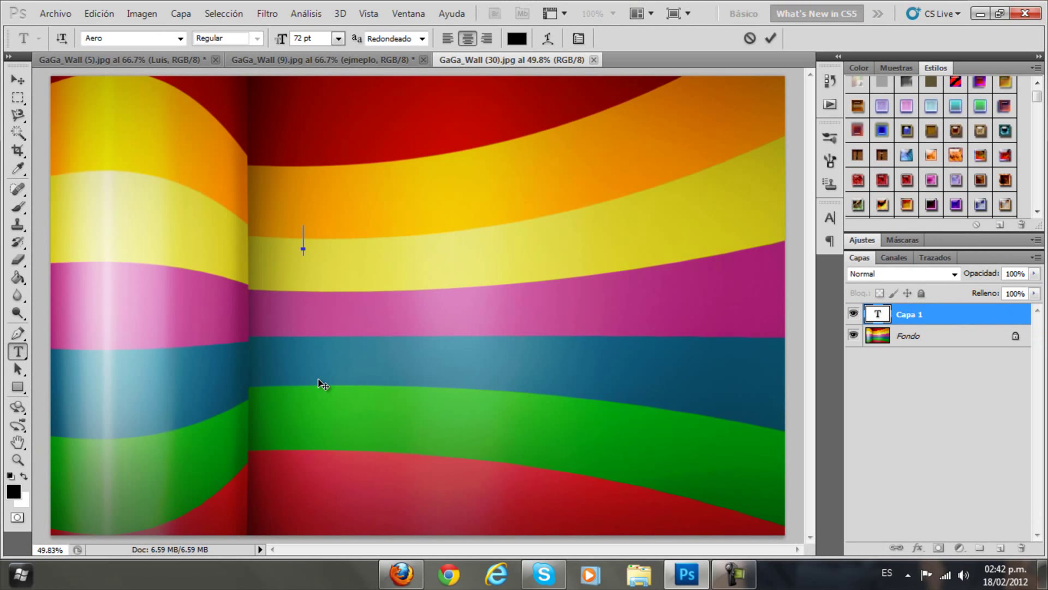
text(Snake)
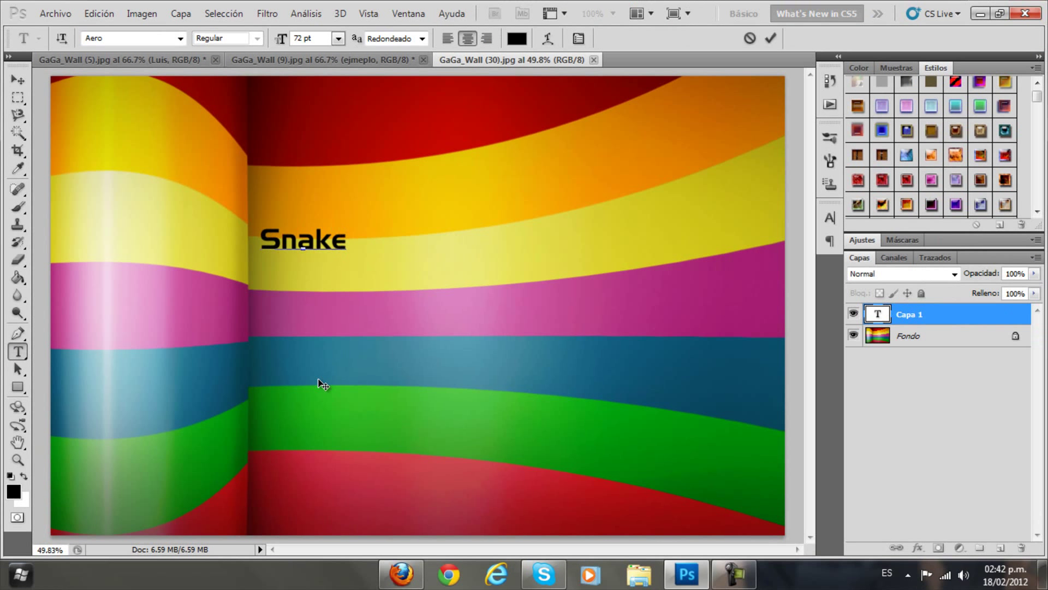
drag(350, 240, 162, 235)
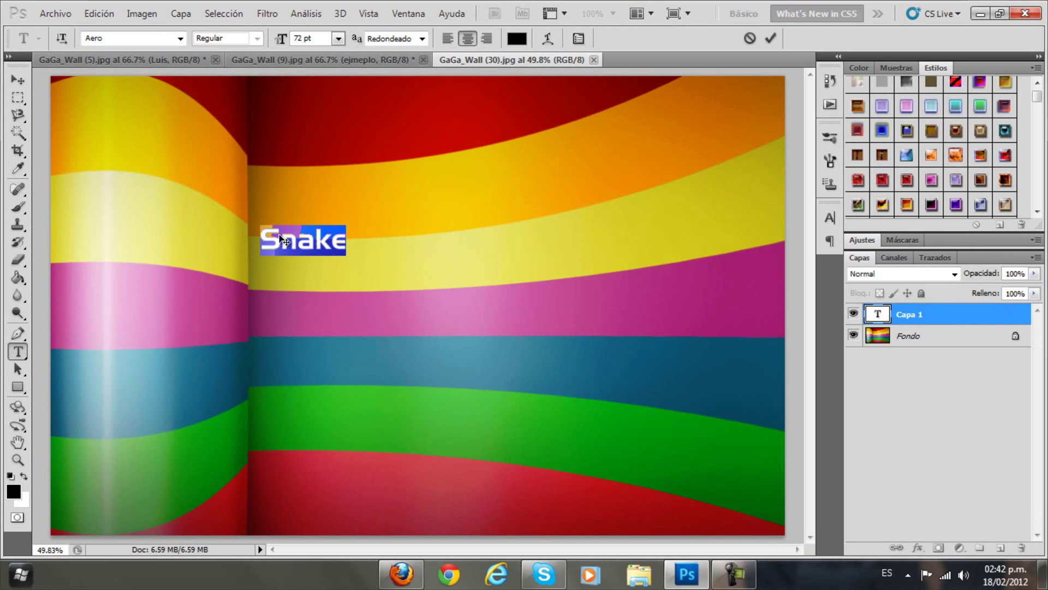
click(773, 36)
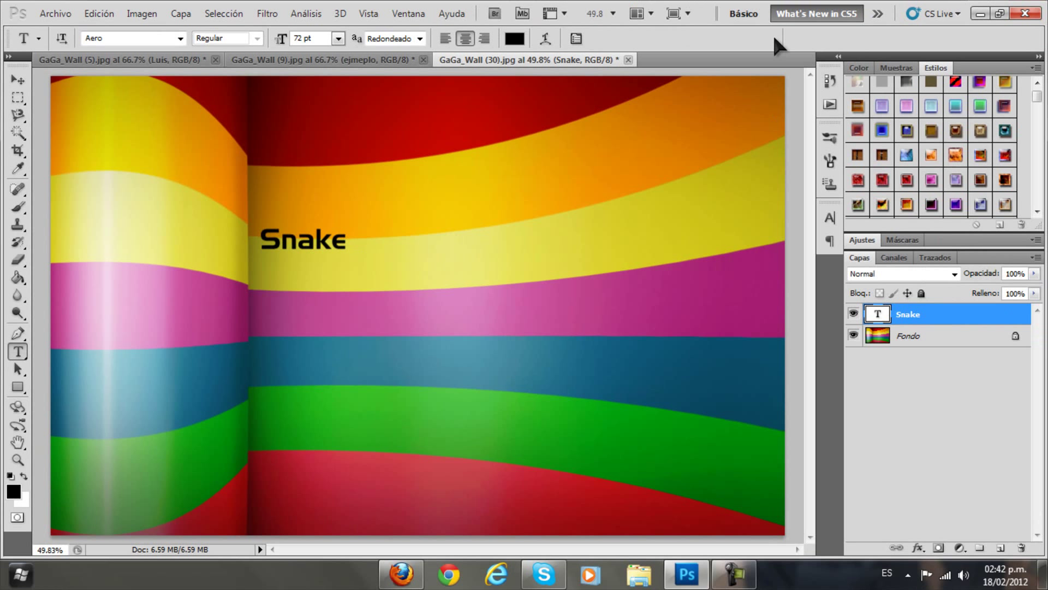
Step: Scale the Snake text to about 500% and centre it on the image
key(ctrl+t)
drag(346, 225, 686, 104)
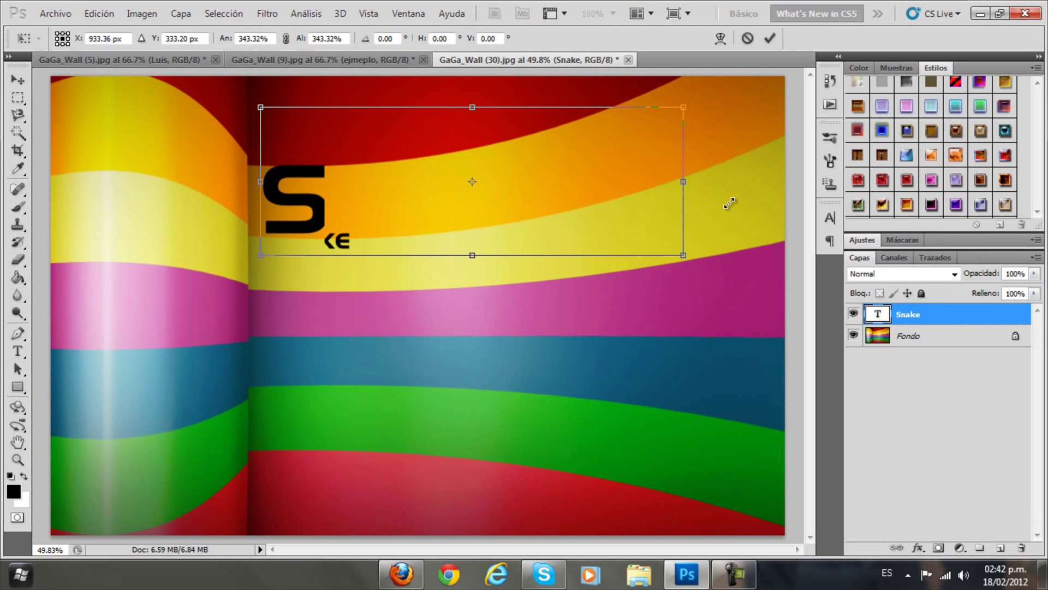
mouse_move(547, 194)
mouse_down()
mouse_move(475, 323)
mouse_move(480, 317)
mouse_up()
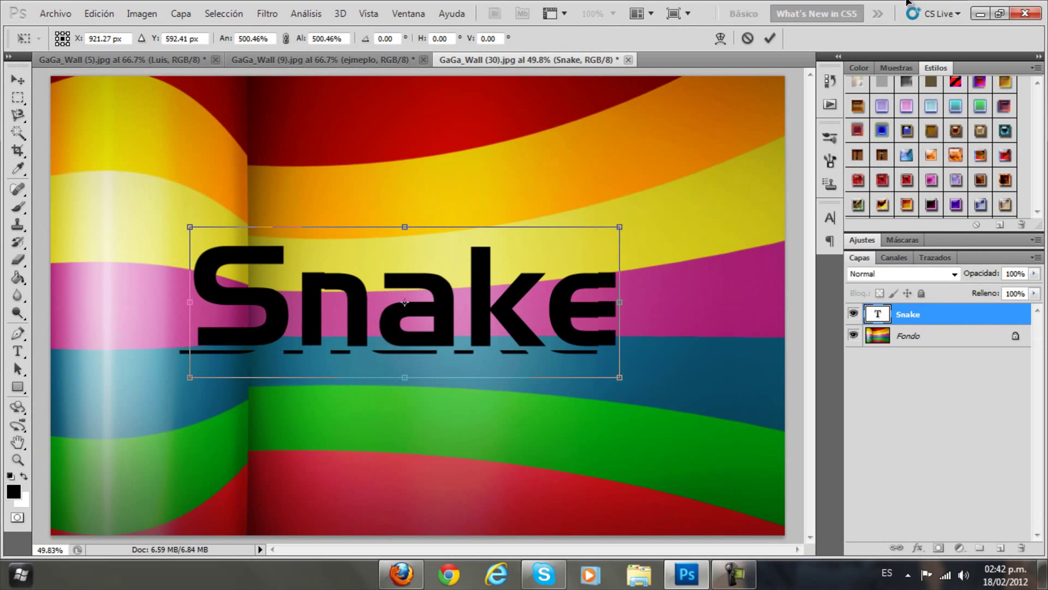
click(769, 39)
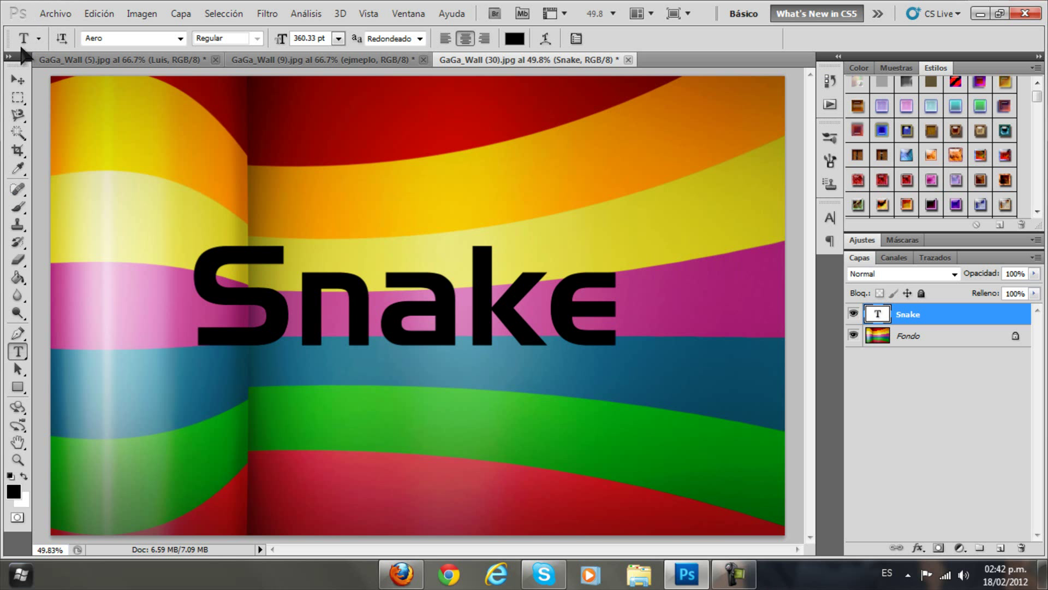
click(18, 79)
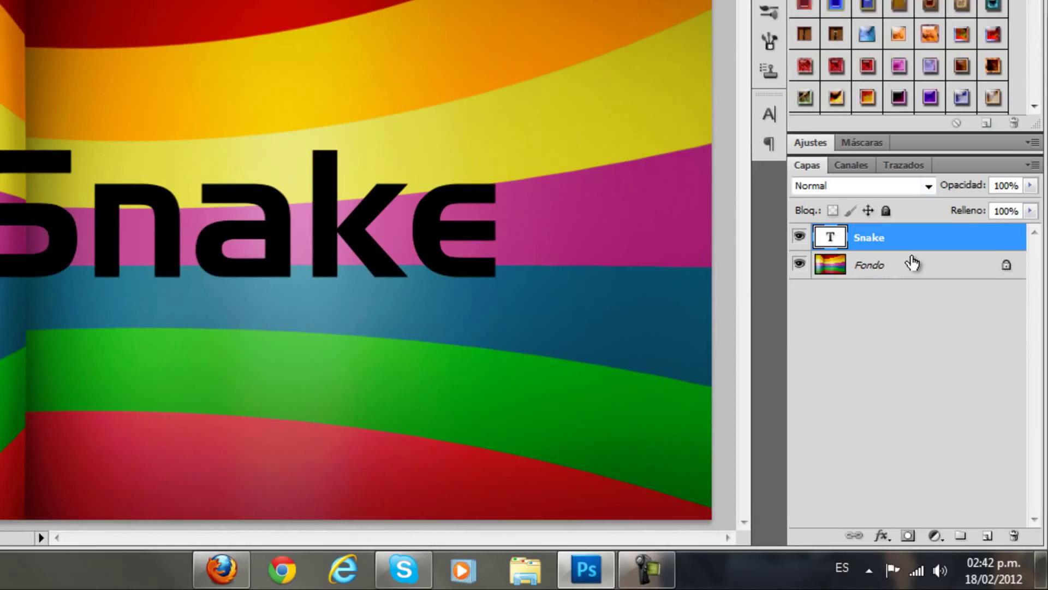
Step: Convert the Fondo background into layer Capa 0, stacked above the Snake text layer
double_click(985, 335)
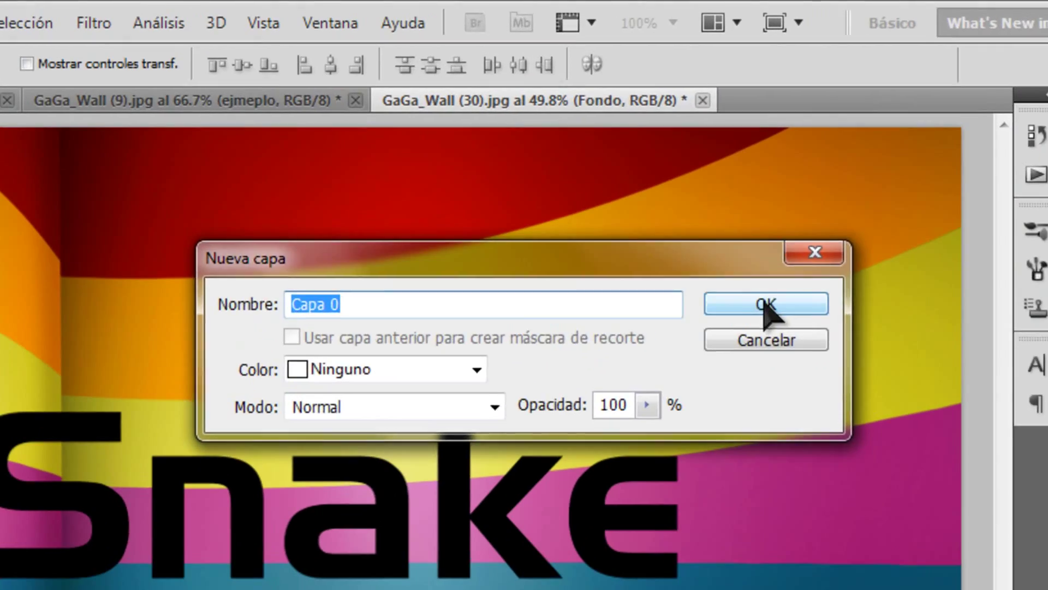
click(667, 181)
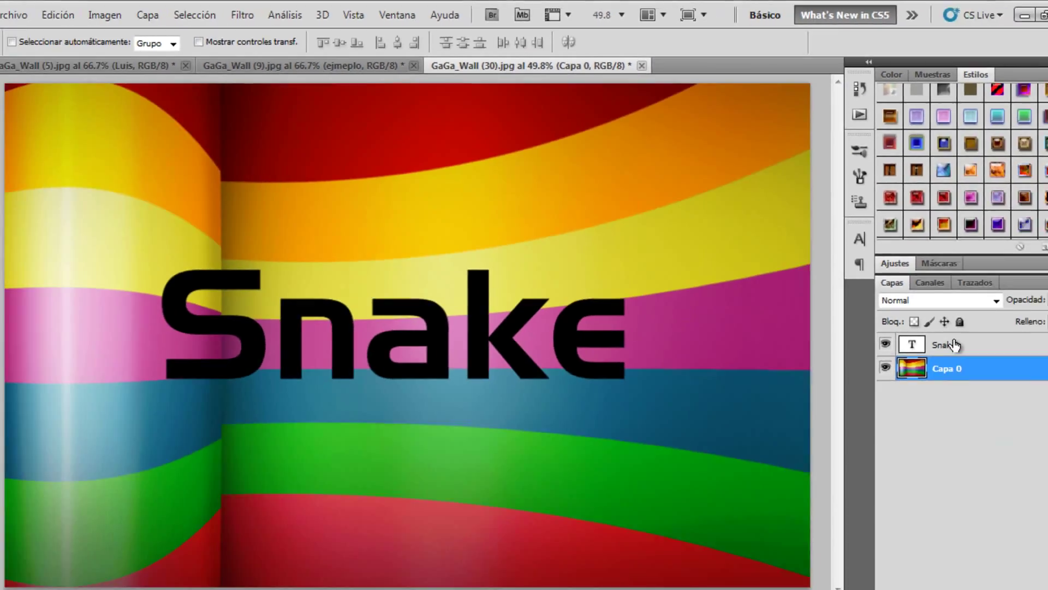
click(901, 325)
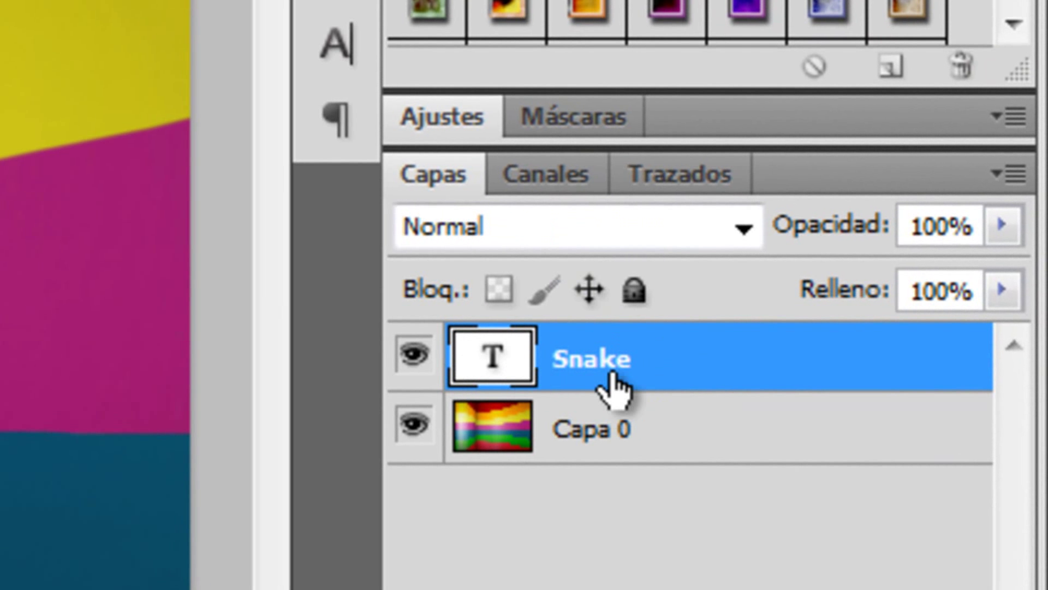
drag(612, 371, 610, 563)
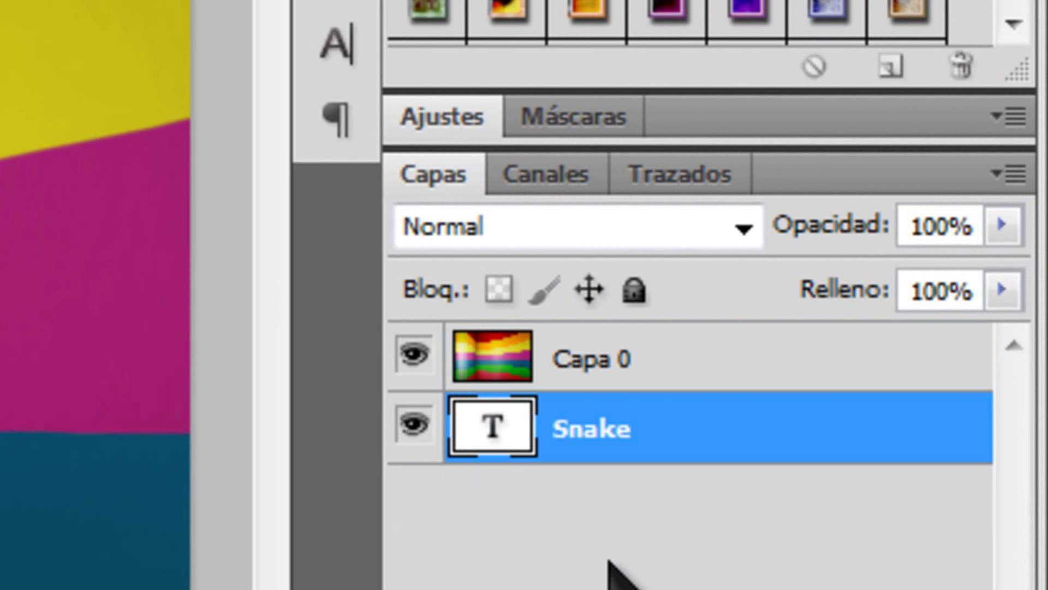
Step: Clip Capa 0 to the Snake text layer with Crear máscara de recorte
click(607, 560)
click(632, 382)
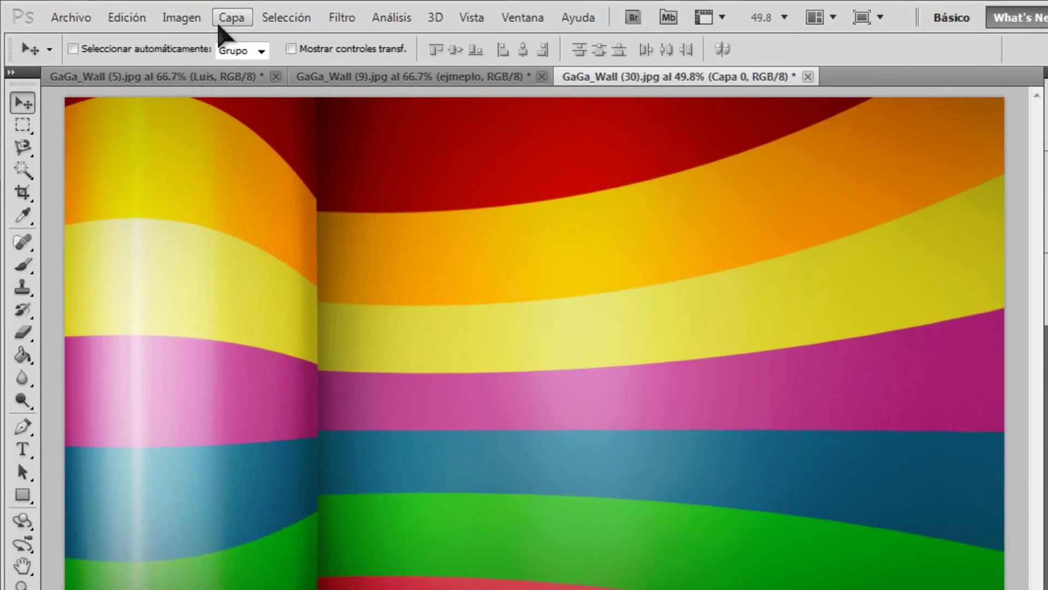
click(221, 21)
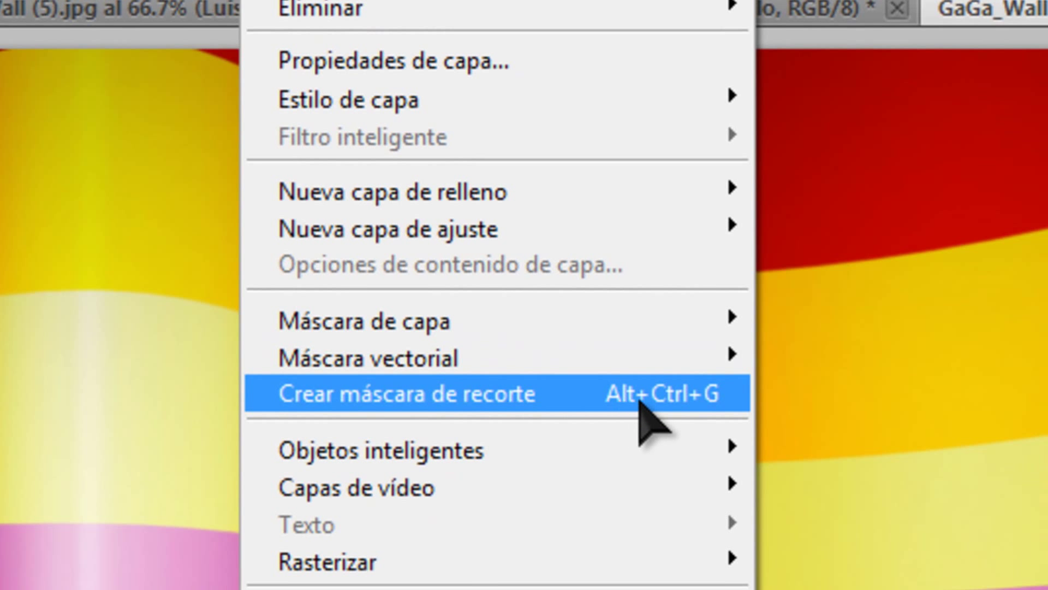
click(683, 394)
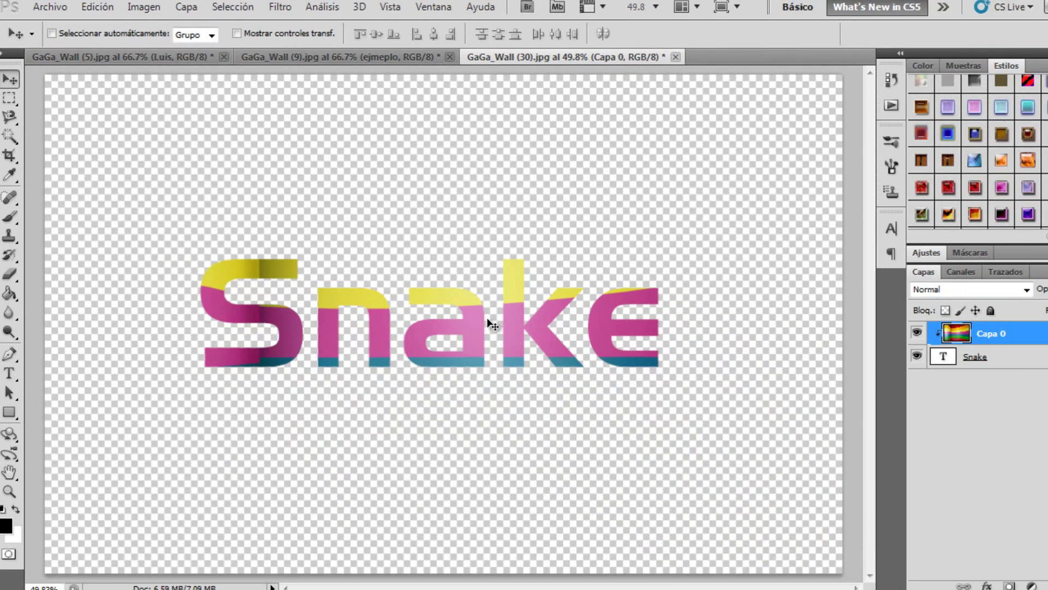
Step: Drag the wallpaper and Snake text until green and blue stripes fill the letters
mouse_move(451, 296)
mouse_down()
mouse_move(407, 282)
mouse_move(419, 297)
mouse_up()
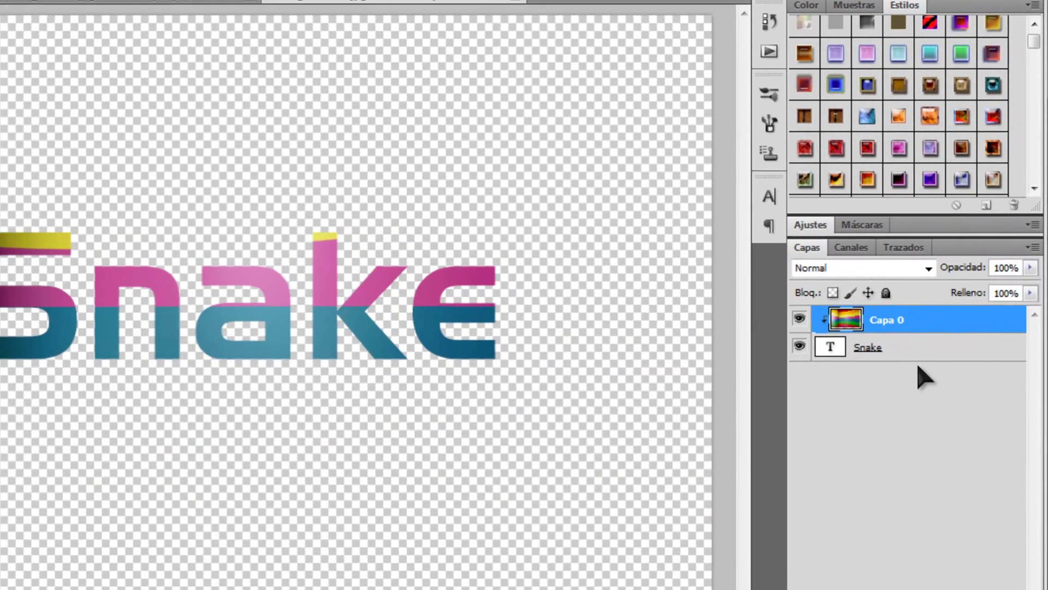
click(887, 335)
drag(223, 351, 9, 210)
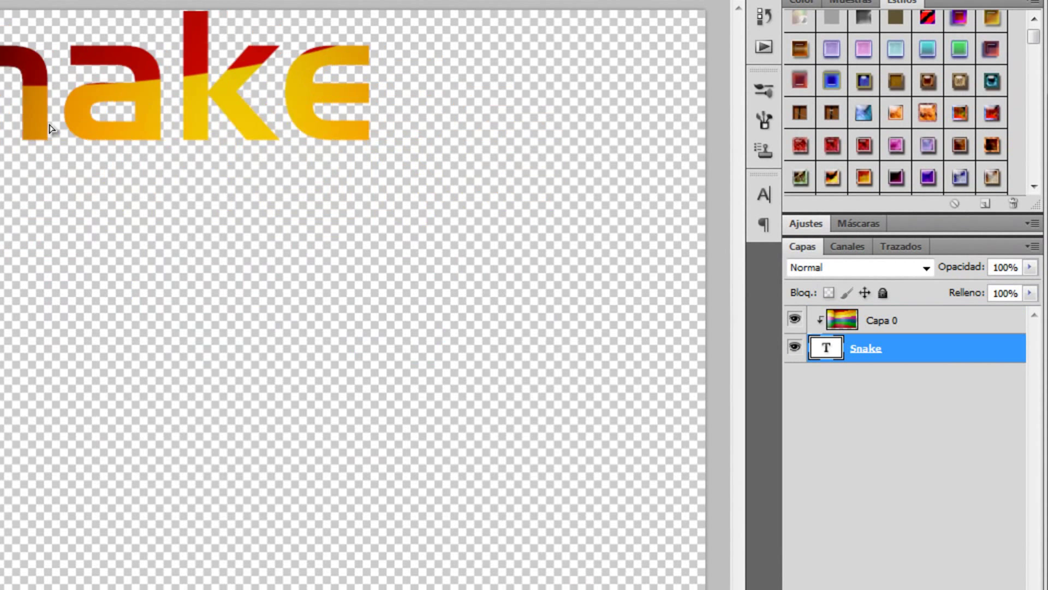
mouse_move(2, 164)
mouse_down()
mouse_move(283, 388)
mouse_move(144, 237)
mouse_move(44, 174)
mouse_move(298, 136)
mouse_move(252, 415)
mouse_move(105, 224)
mouse_move(175, 274)
mouse_move(181, 334)
mouse_up()
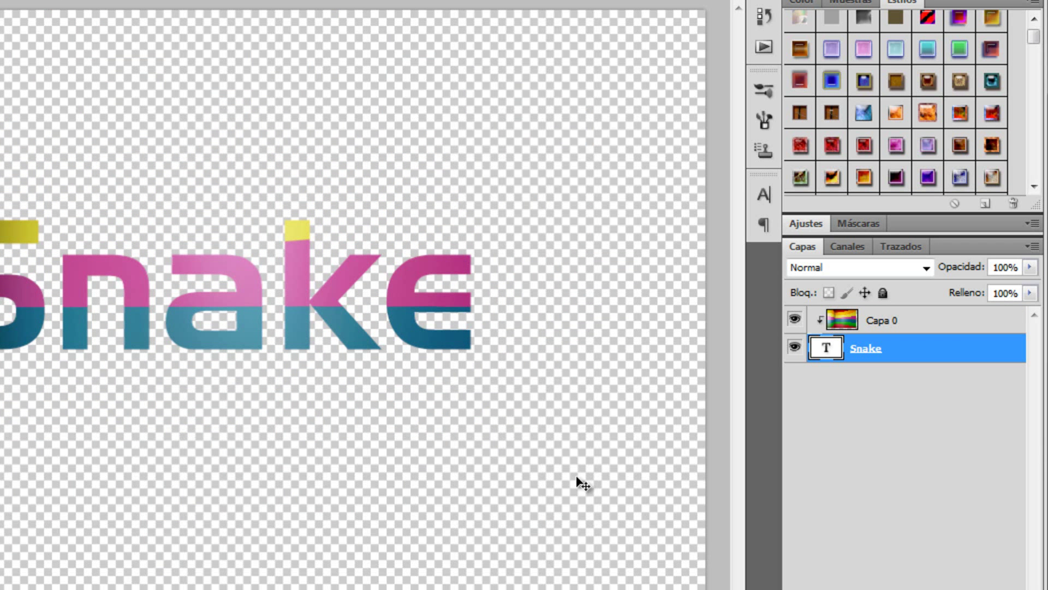
mouse_move(319, 265)
mouse_down()
mouse_move(323, 281)
mouse_move(402, 218)
mouse_move(345, 196)
mouse_move(383, 306)
mouse_move(367, 388)
mouse_move(386, 425)
mouse_move(492, 440)
mouse_move(457, 299)
mouse_move(461, 257)
mouse_move(468, 397)
mouse_move(470, 387)
mouse_move(484, 401)
mouse_up()
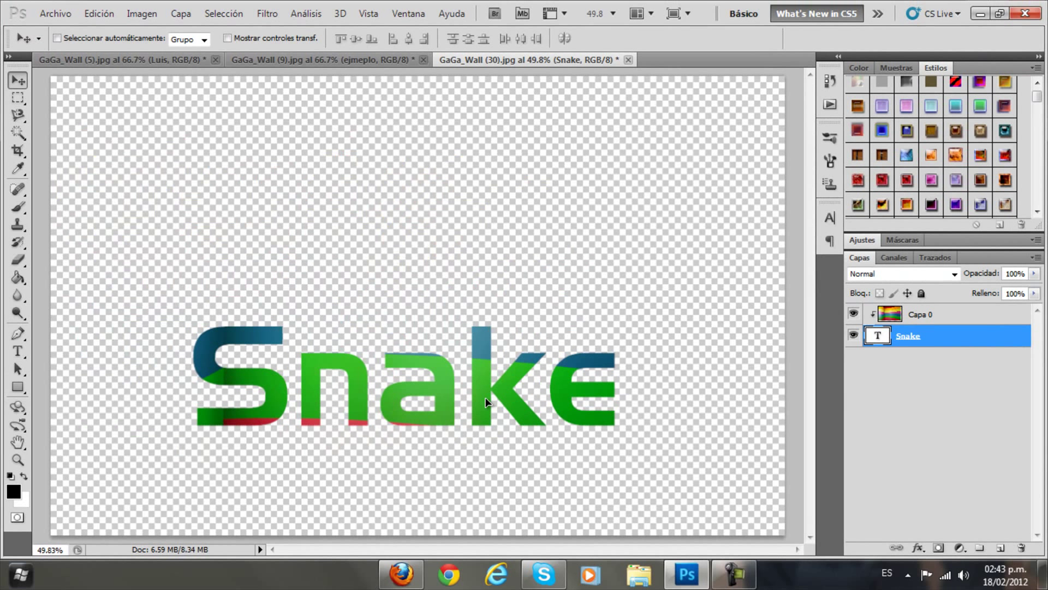
Step: Apply Sombra paralela and Bisel y relieve to the Snake layer, leaving Textura off
double_click(937, 338)
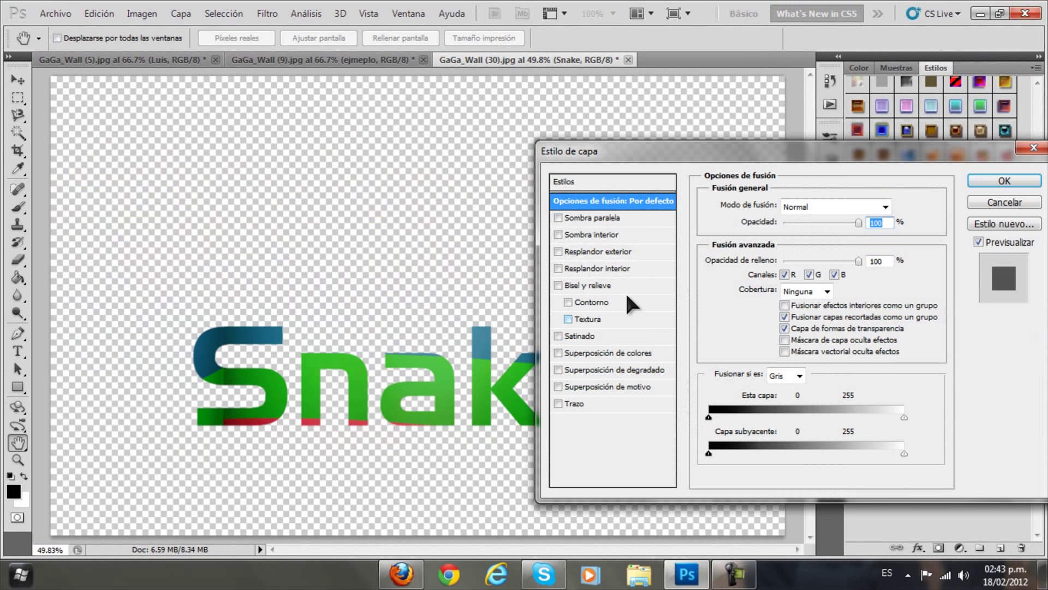
click(558, 218)
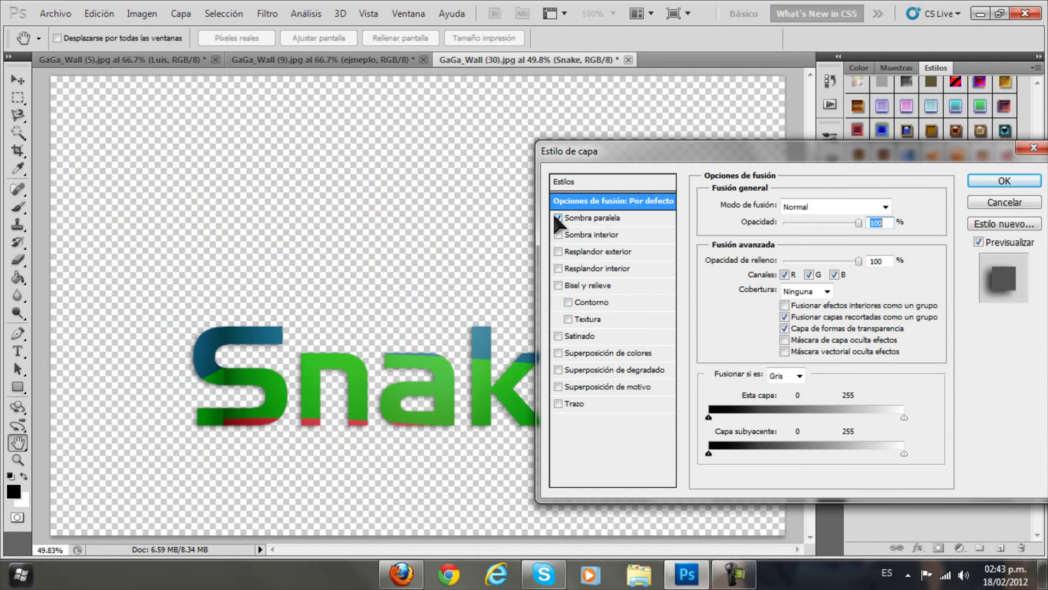
click(558, 284)
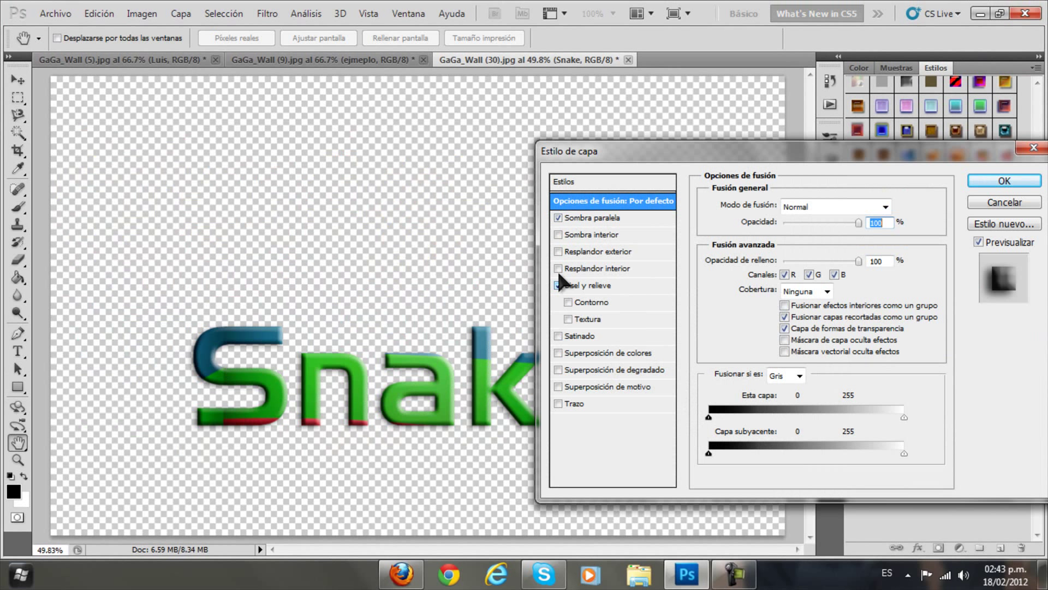
click(562, 284)
click(568, 319)
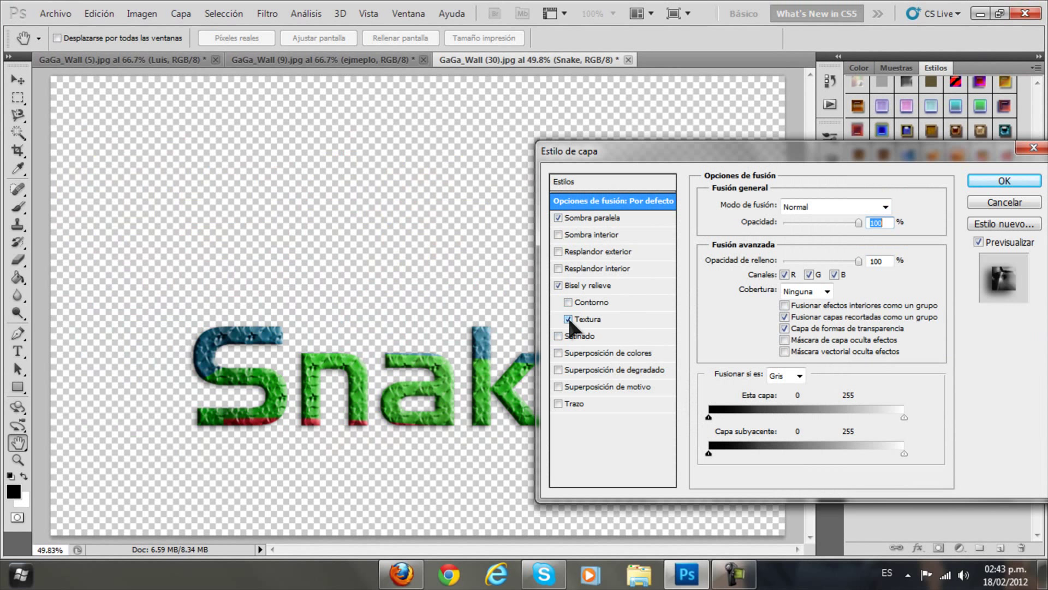
click(569, 320)
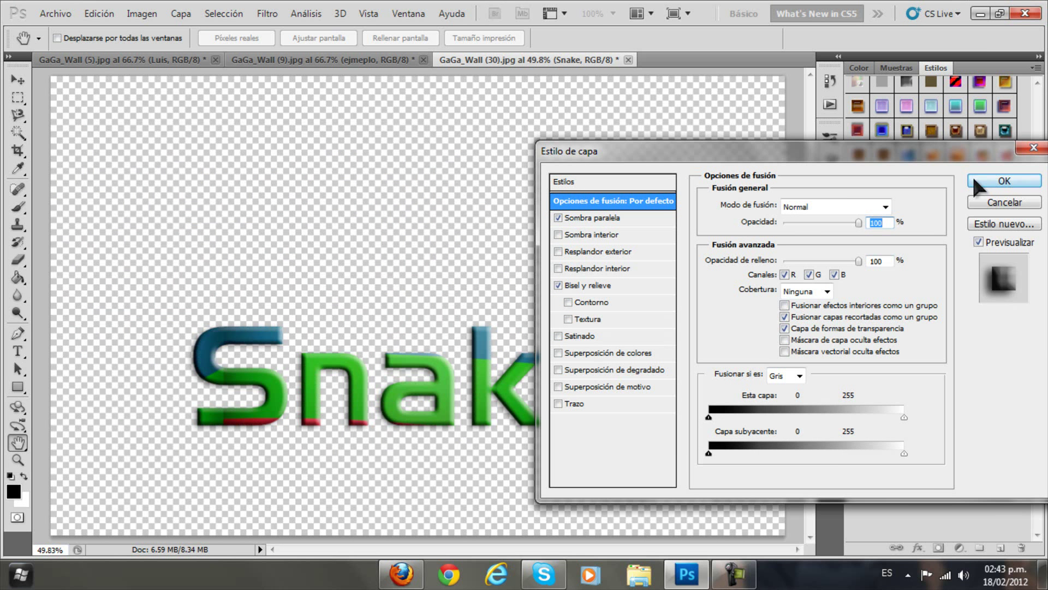
click(974, 181)
Step: Drag the Snake text upward until mostly yellow and orange stripes fill its letters
mouse_move(452, 403)
mouse_down()
mouse_move(452, 248)
mouse_move(451, 266)
mouse_up()
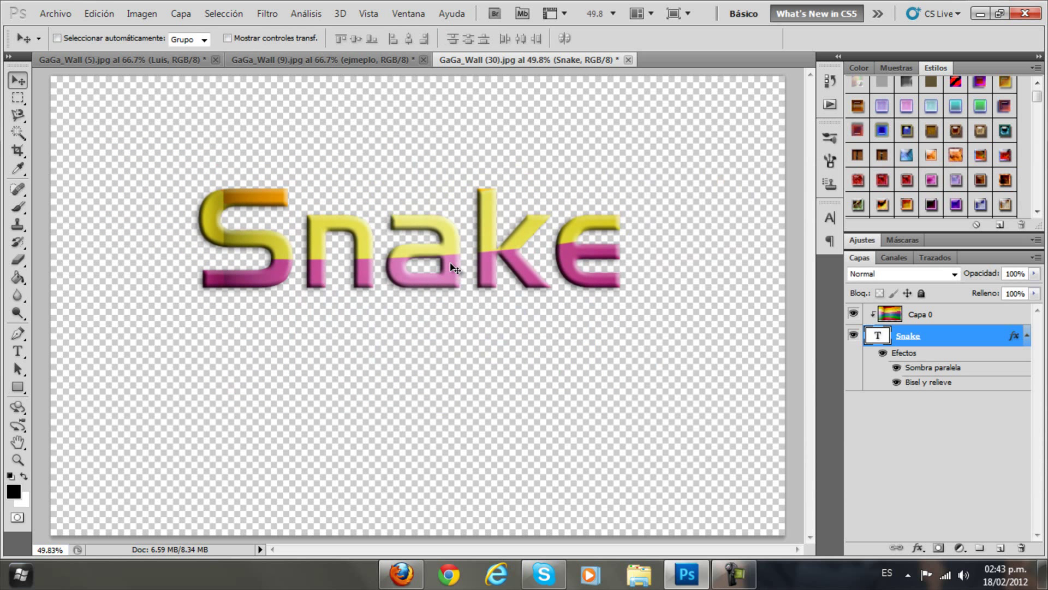
mouse_move(546, 275)
mouse_down()
mouse_move(388, 172)
mouse_move(596, 326)
mouse_move(388, 502)
mouse_move(495, 498)
mouse_move(605, 310)
mouse_move(406, 216)
mouse_move(557, 521)
mouse_move(558, 490)
mouse_move(565, 497)
mouse_move(486, 229)
mouse_up()
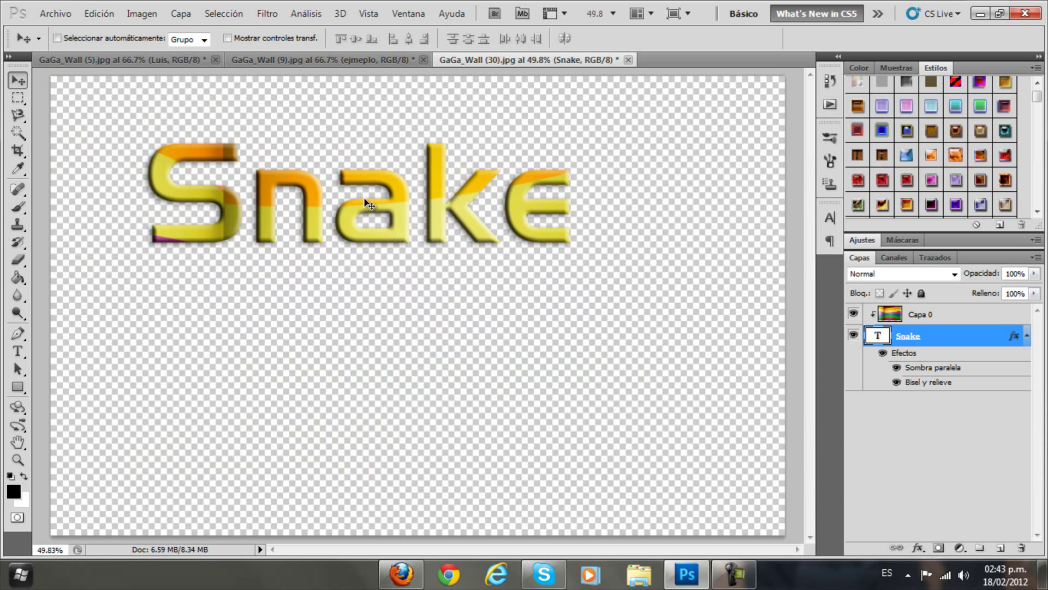
drag(369, 204, 412, 268)
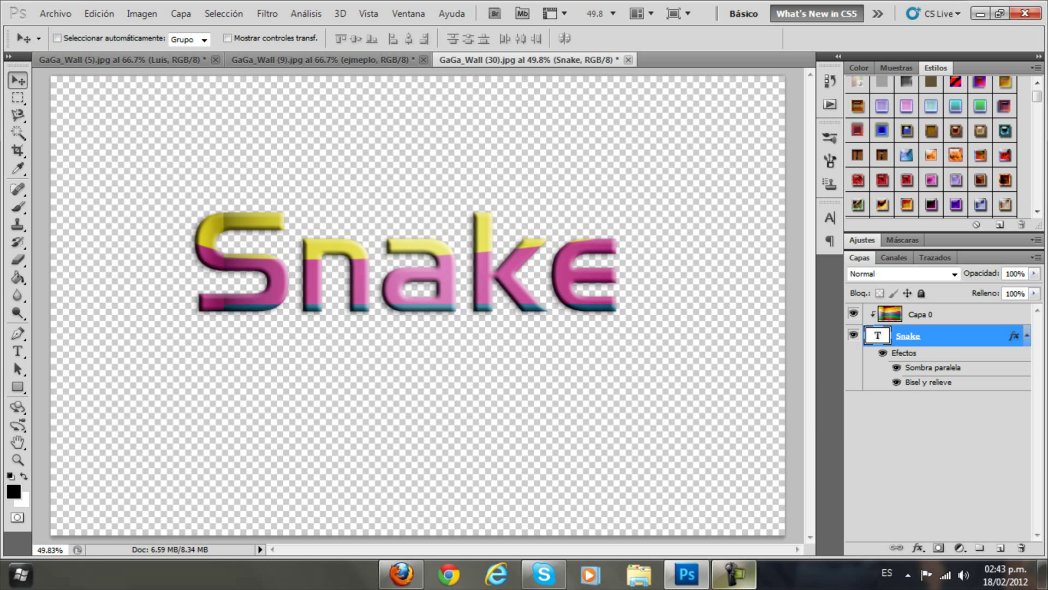
click(734, 574)
click(734, 573)
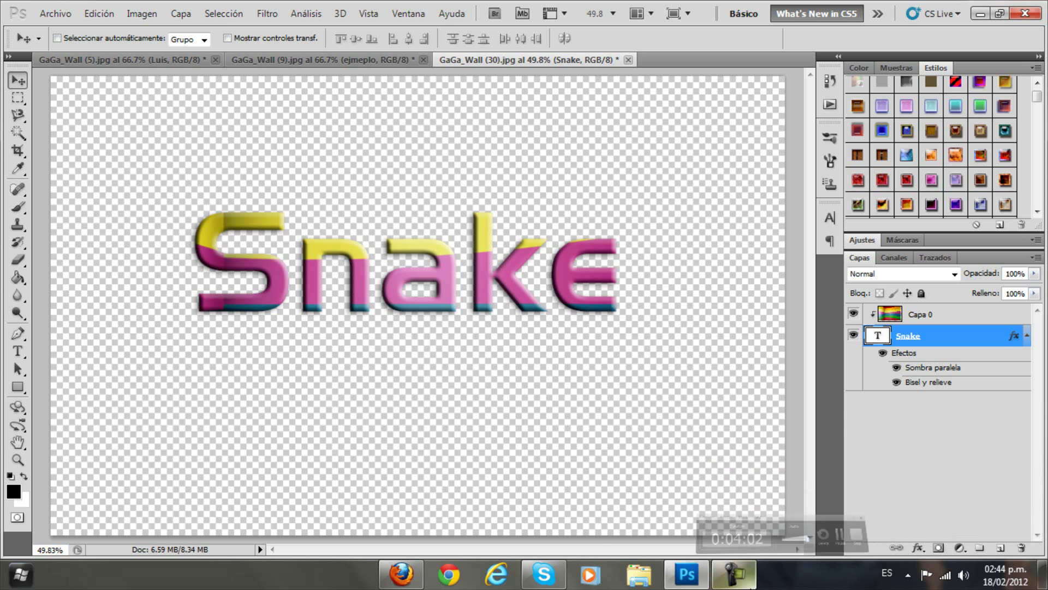
mouse_move(521, 261)
mouse_down()
mouse_move(448, 196)
mouse_move(510, 205)
mouse_up()
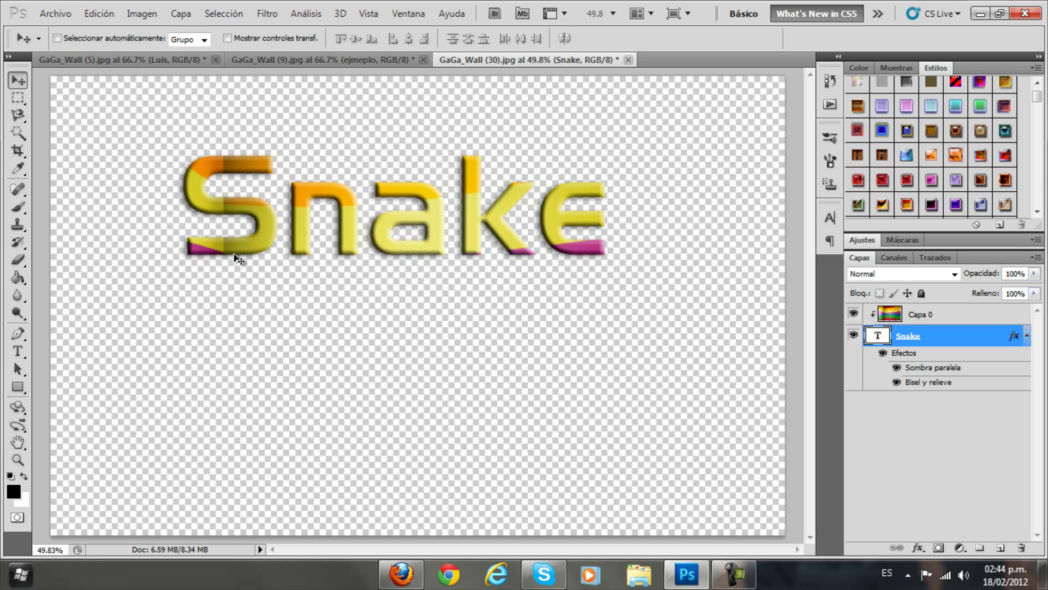
Step: Hide the Snake bevel but keep the drop shadow visible, then minimize Photoshop
click(895, 370)
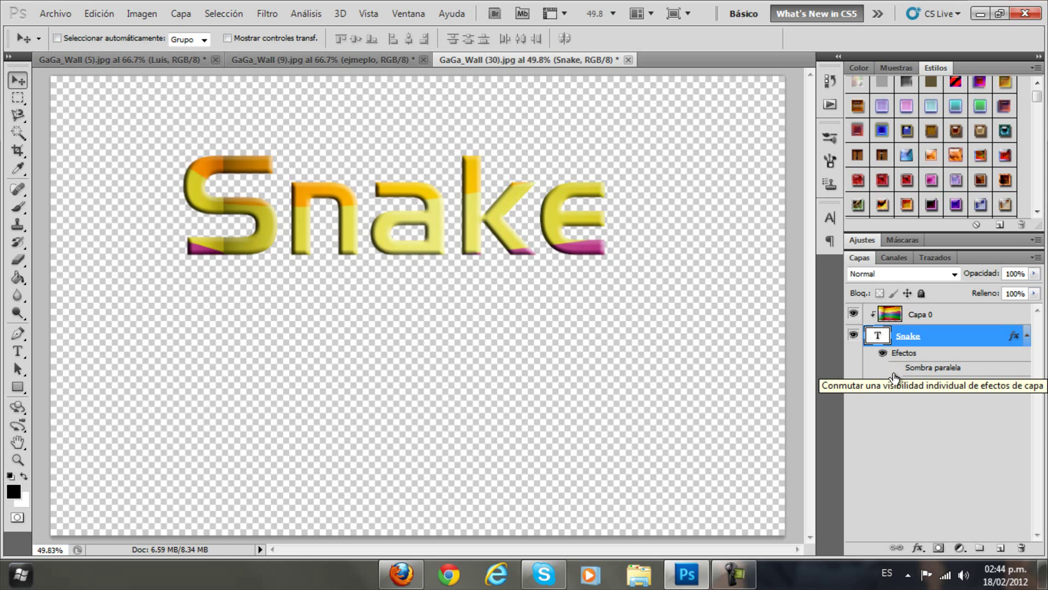
click(896, 381)
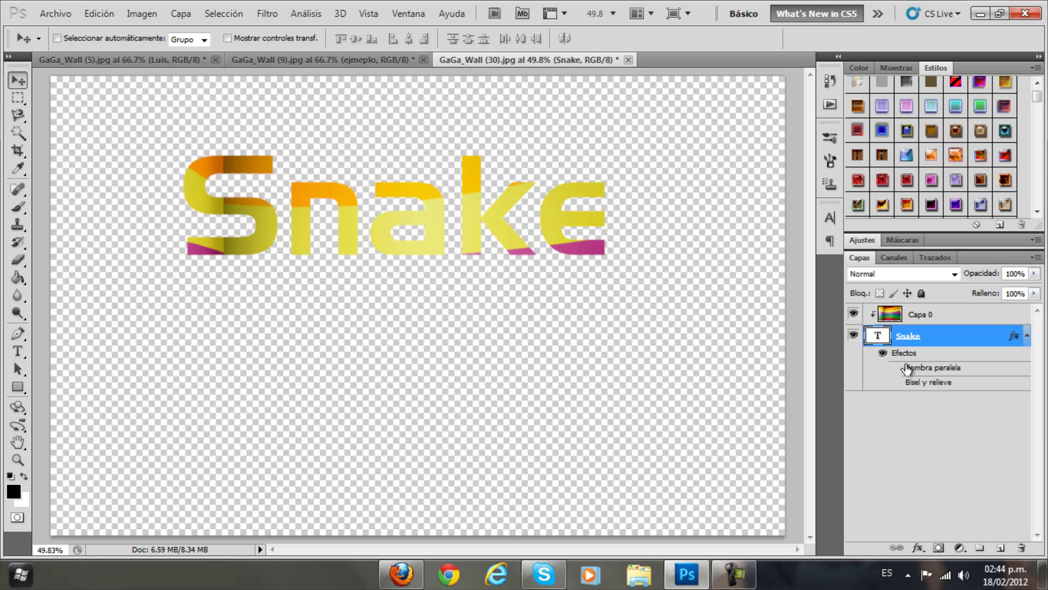
click(897, 368)
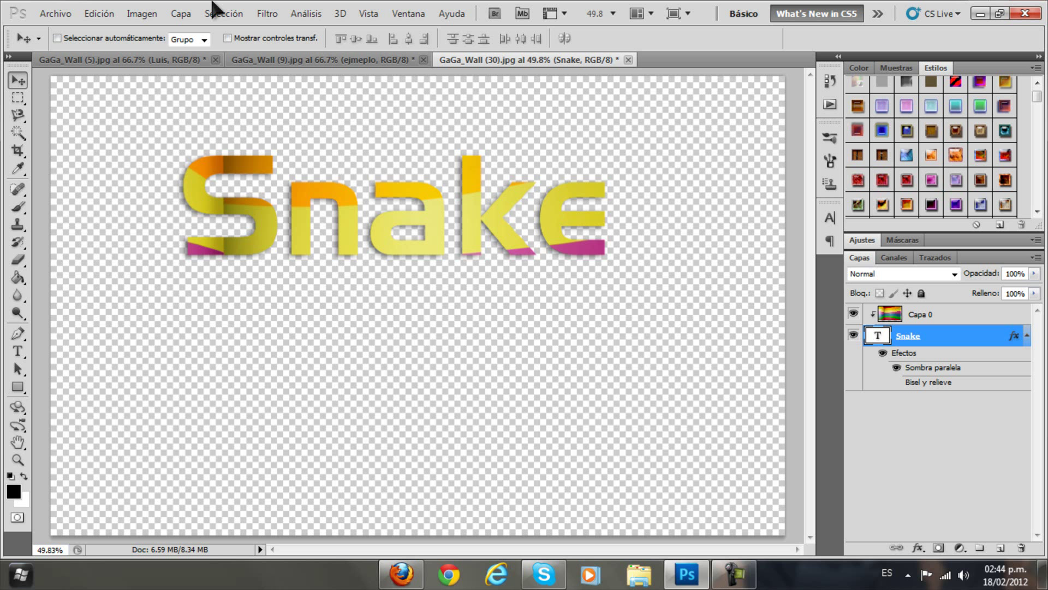
click(980, 13)
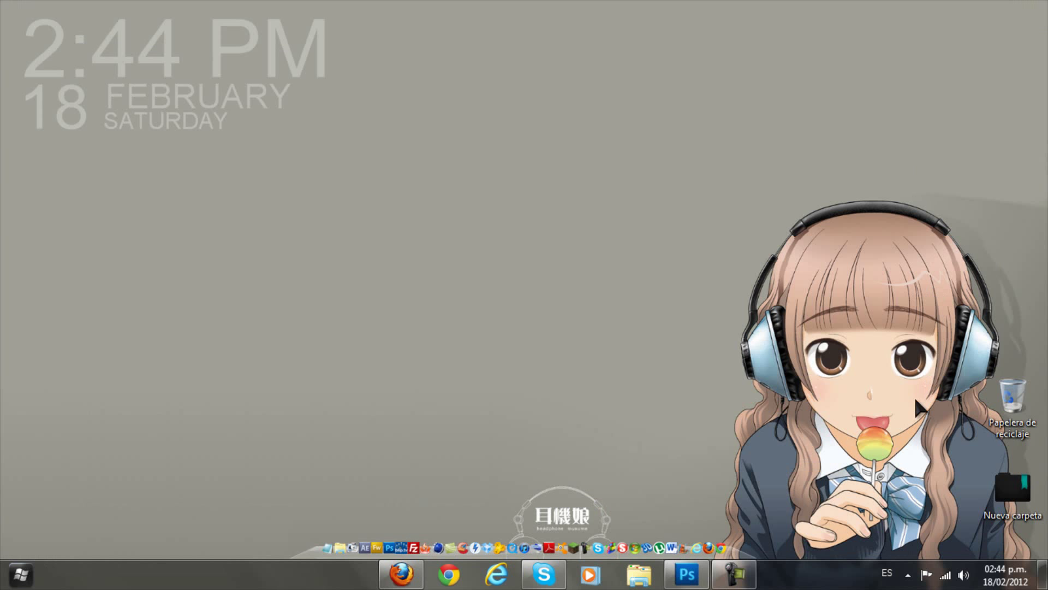
Step: Restore the screen recorder from the taskbar and stop the capture
click(735, 573)
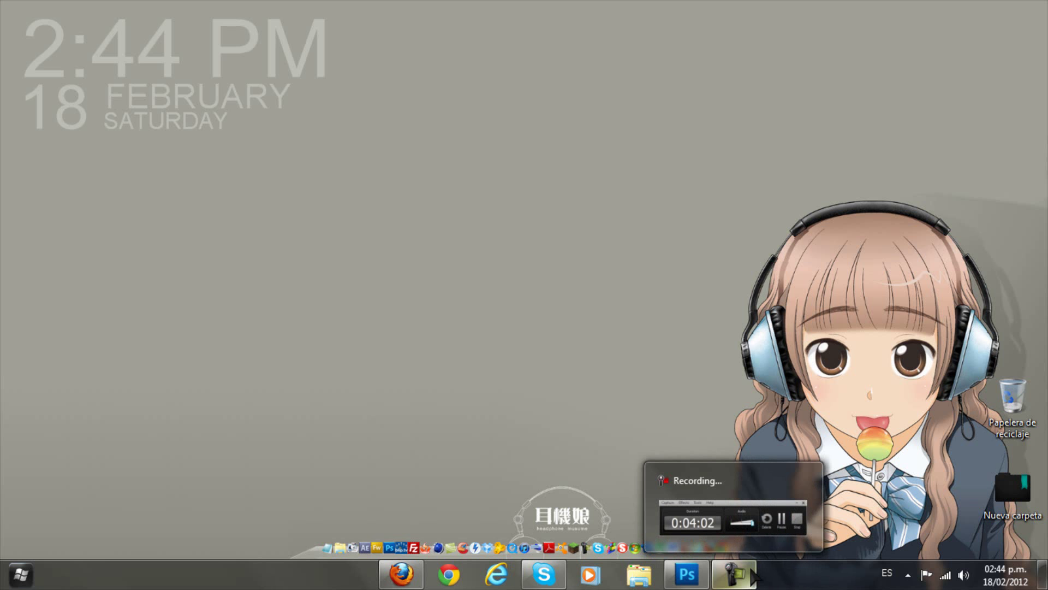
click(1015, 502)
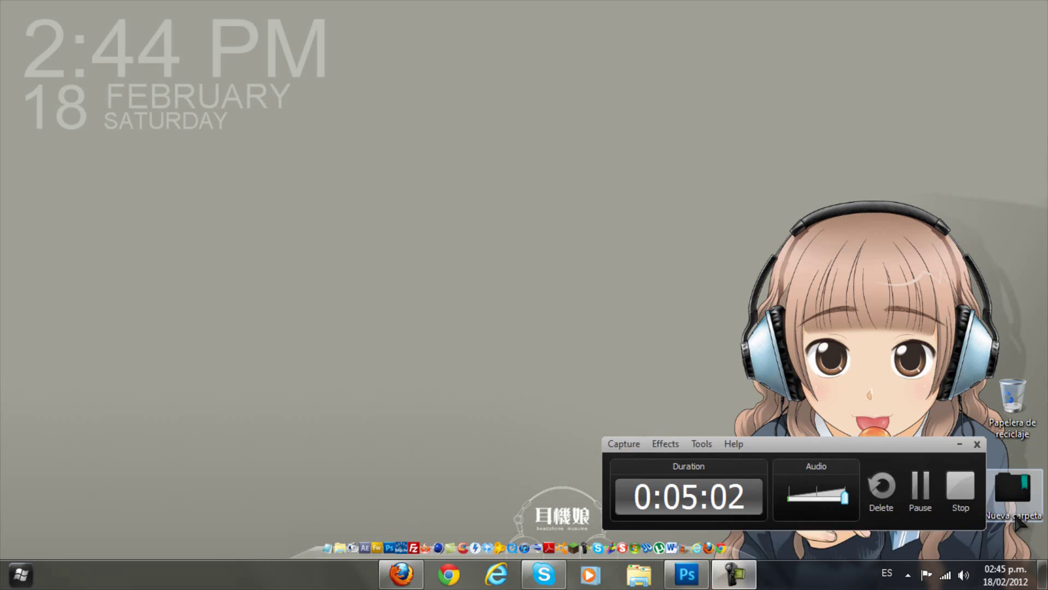